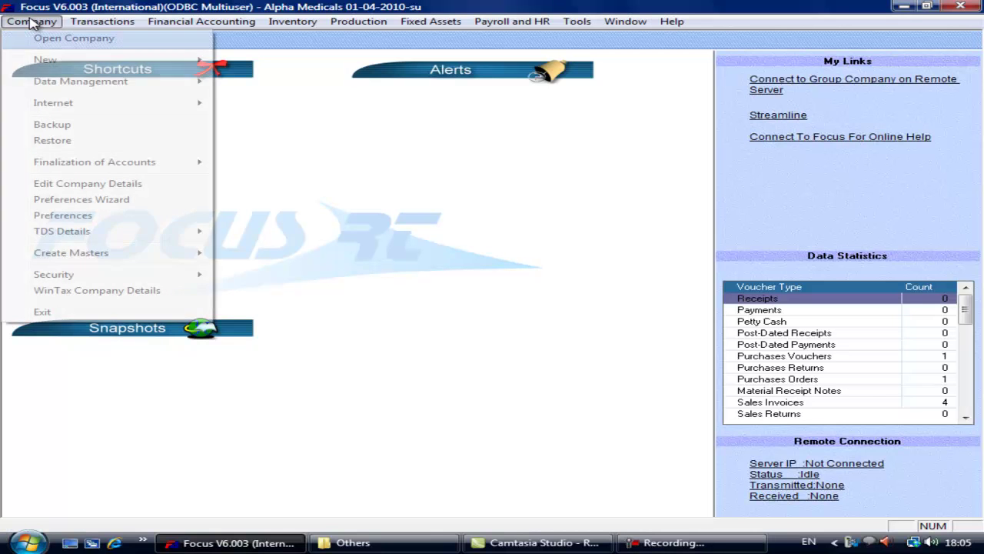
# Turn on RMA Support in the inventory preferences, set RMA number size to 6, and save.
pyautogui.click(67, 216)
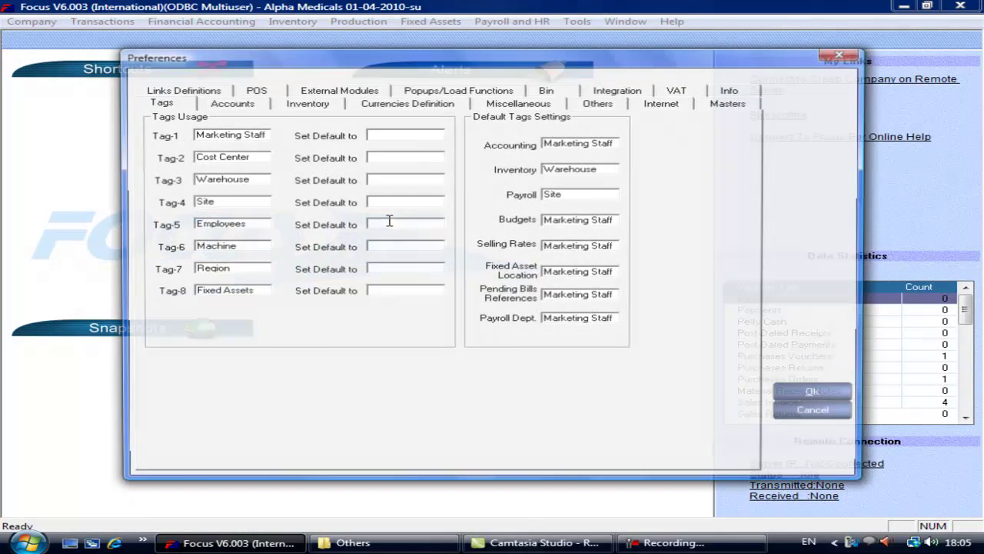
pyautogui.click(313, 109)
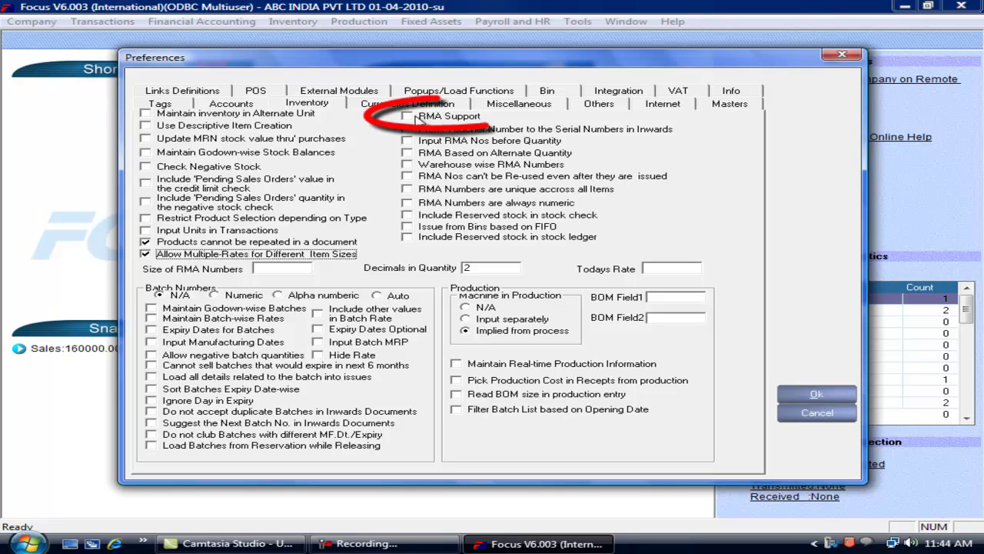
pyautogui.click(407, 116)
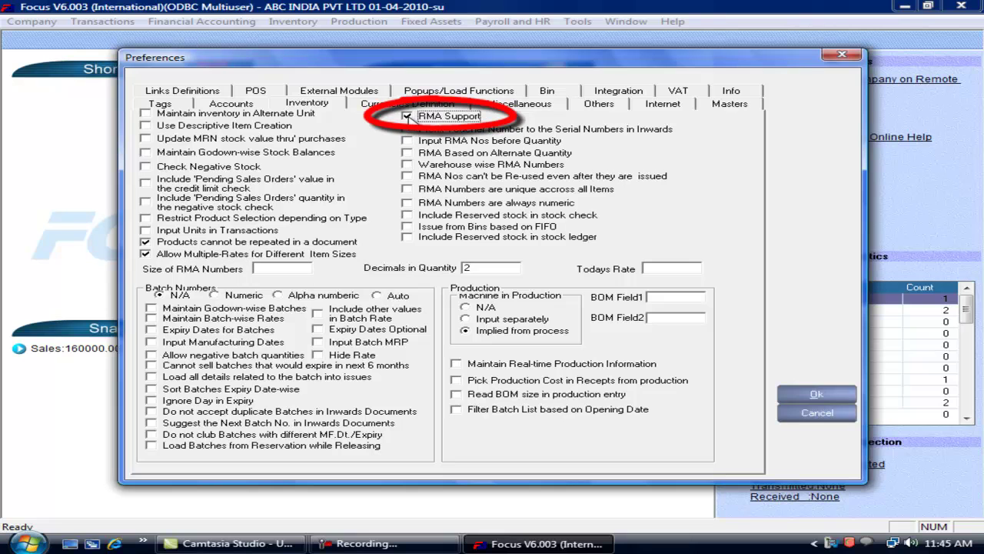
pyautogui.click(409, 117)
pyautogui.click(407, 116)
pyautogui.click(278, 267)
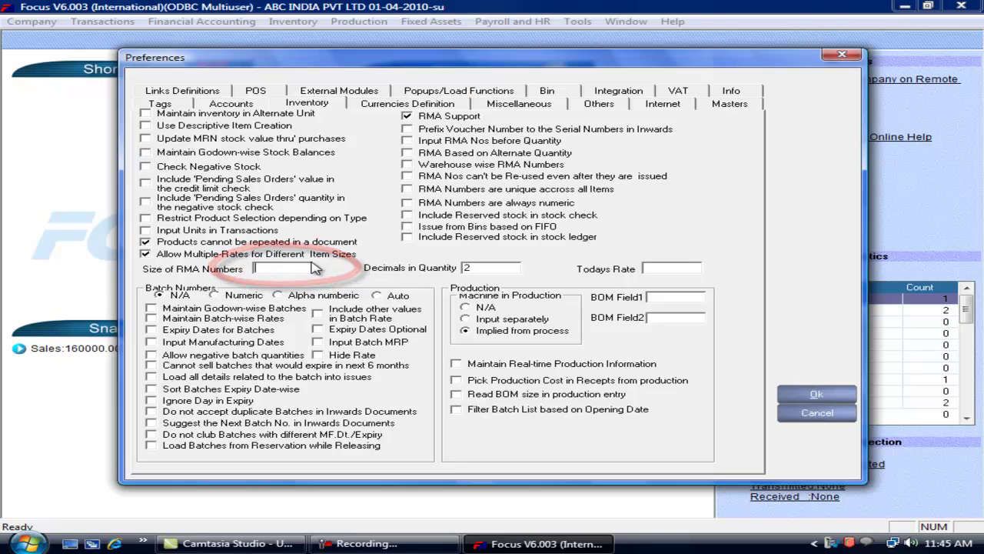
pyautogui.write('6')
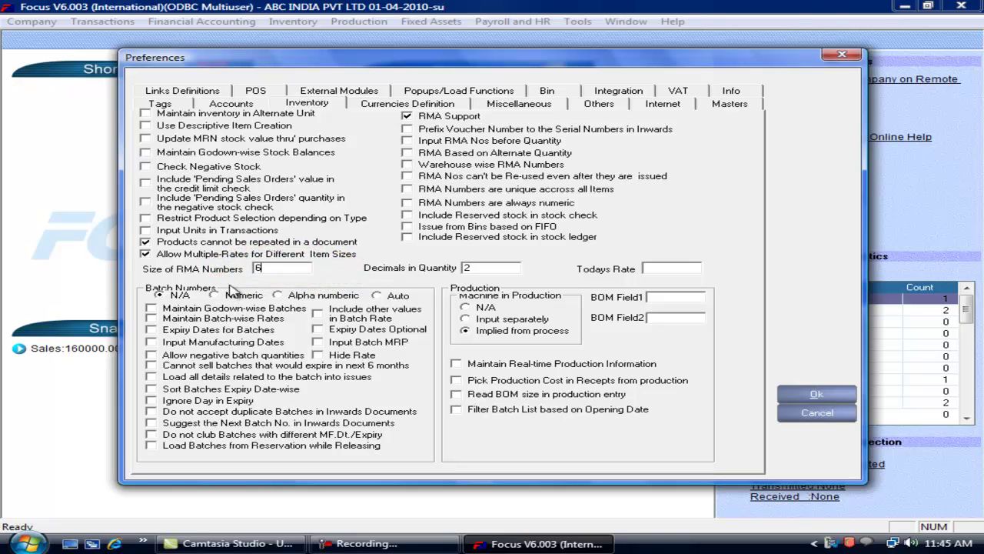
pyautogui.click(838, 396)
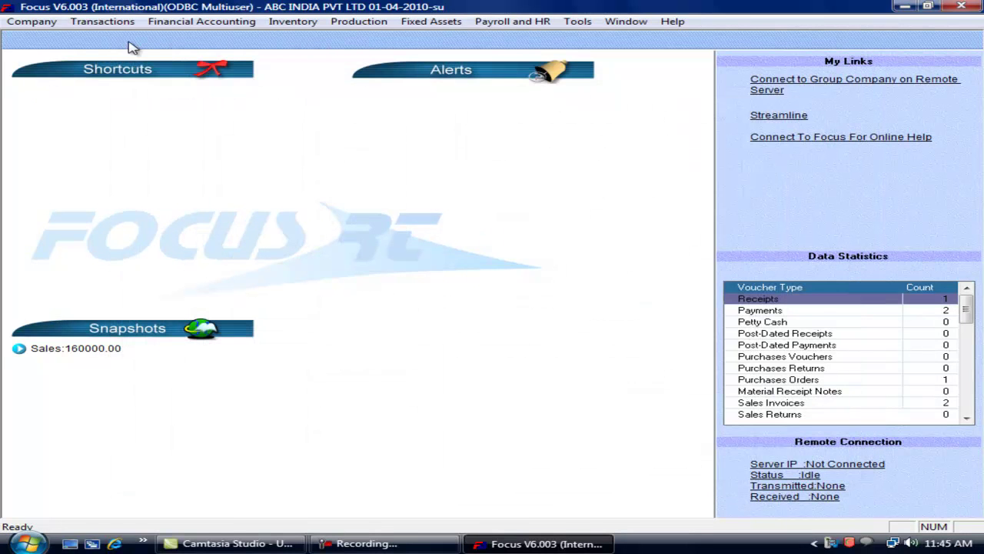
# Start a new purchase voucher with Purchase A/c as the account and Vendor A as the vendor.
pyautogui.click(104, 20)
pyautogui.moveTo(135, 55)
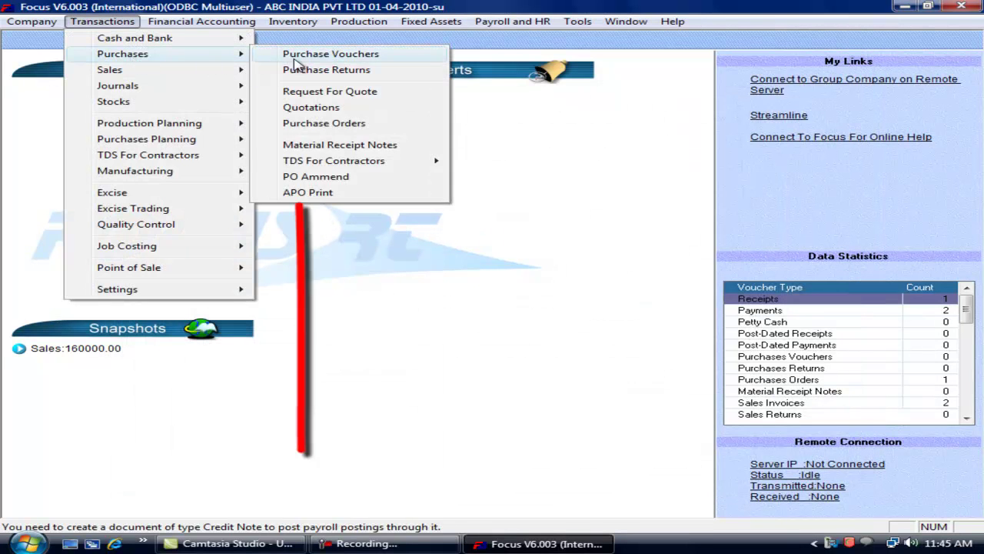
pyautogui.click(293, 50)
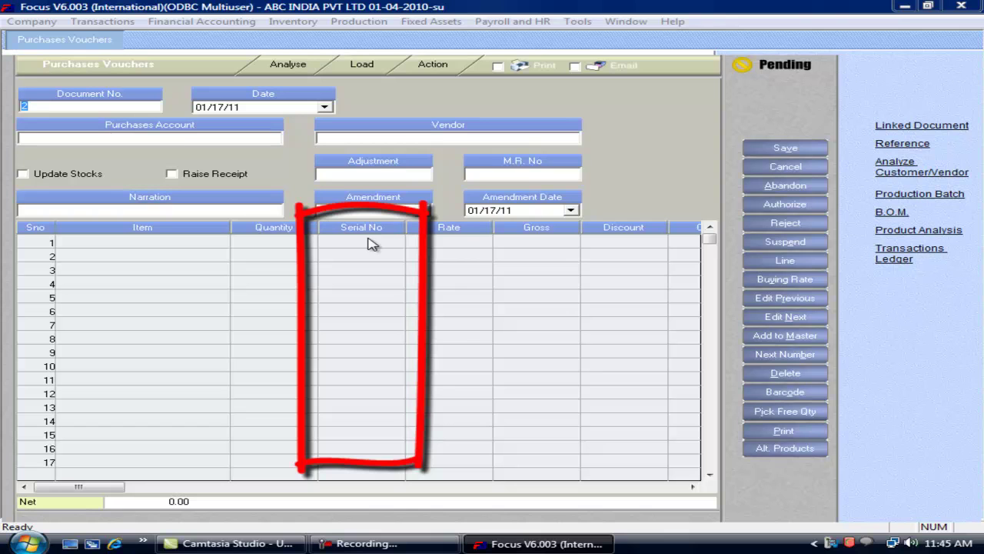
pyautogui.click(181, 136)
pyautogui.write('pur')
pyautogui.press('Return')
pyautogui.write('v')
pyautogui.press('Return')
# Add Bike with quantity 10 on row 1, bringing up serial number entry.
pyautogui.click(149, 241)
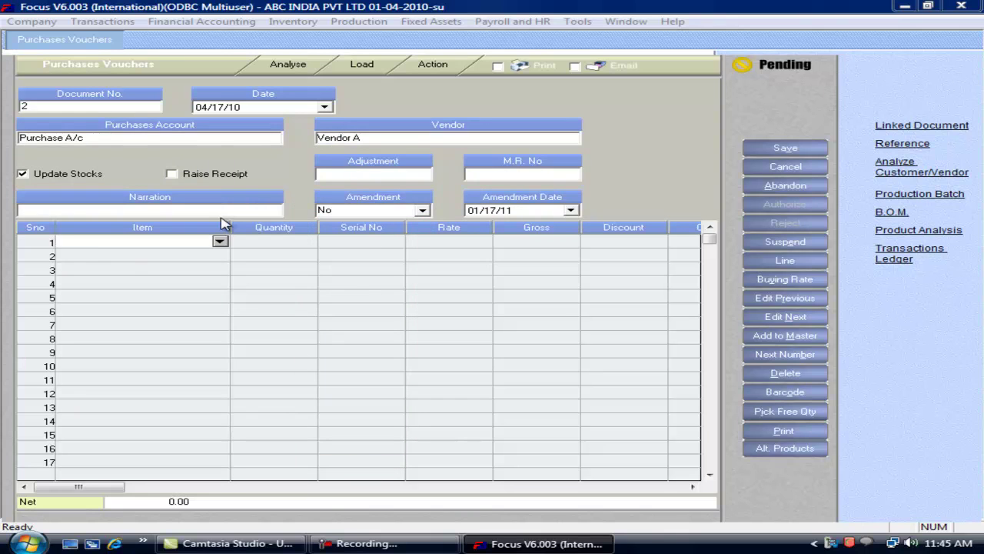
pyautogui.write('bi')
pyautogui.press('Return')
pyautogui.write('10')
pyautogui.press('Return')
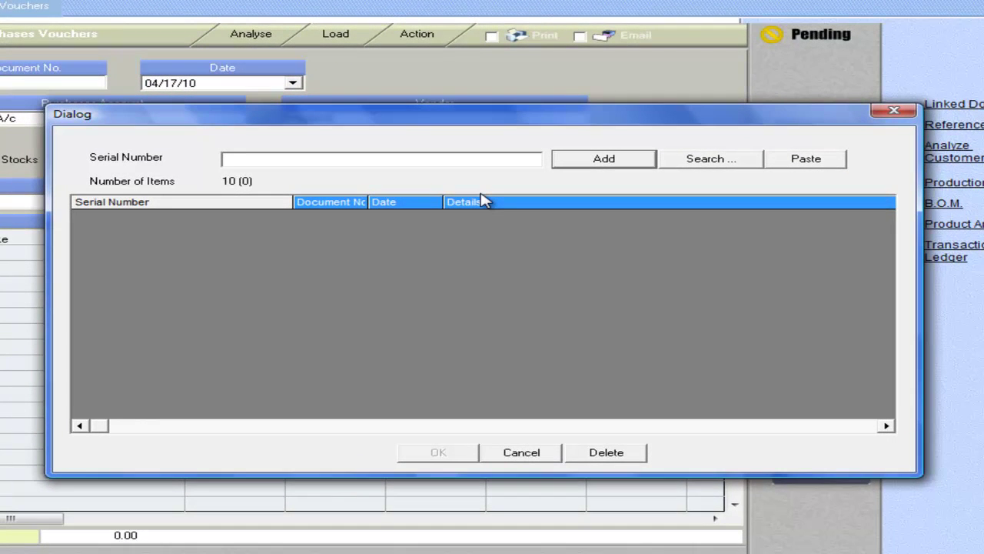
# Add serials 112233 and 112234, then the range 112235 through 112242.
pyautogui.write('112233')
pyautogui.click(653, 160)
pyautogui.click(291, 161)
pyautogui.press('BackSpace')
pyautogui.write('4')
pyautogui.click(617, 161)
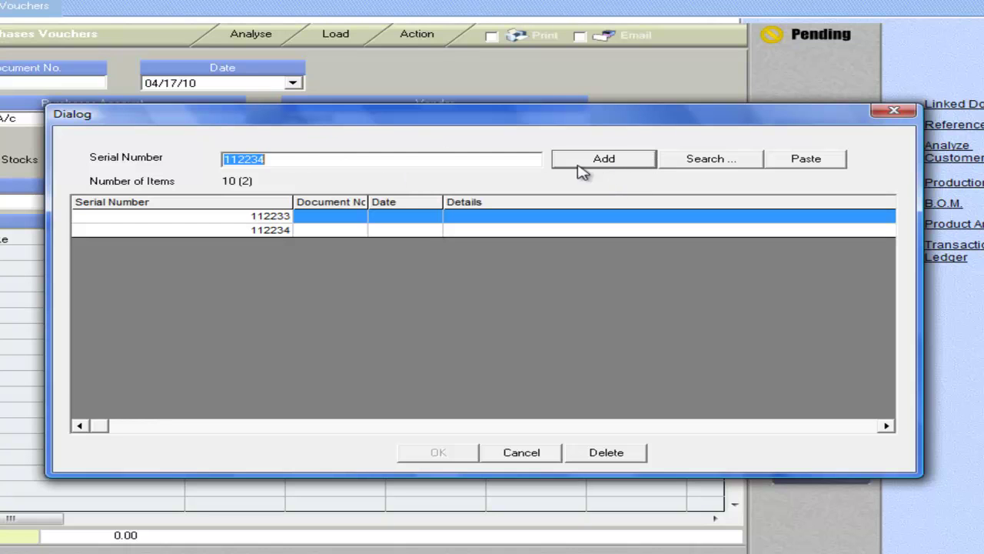
pyautogui.click(277, 159)
pyautogui.press('BackSpace')
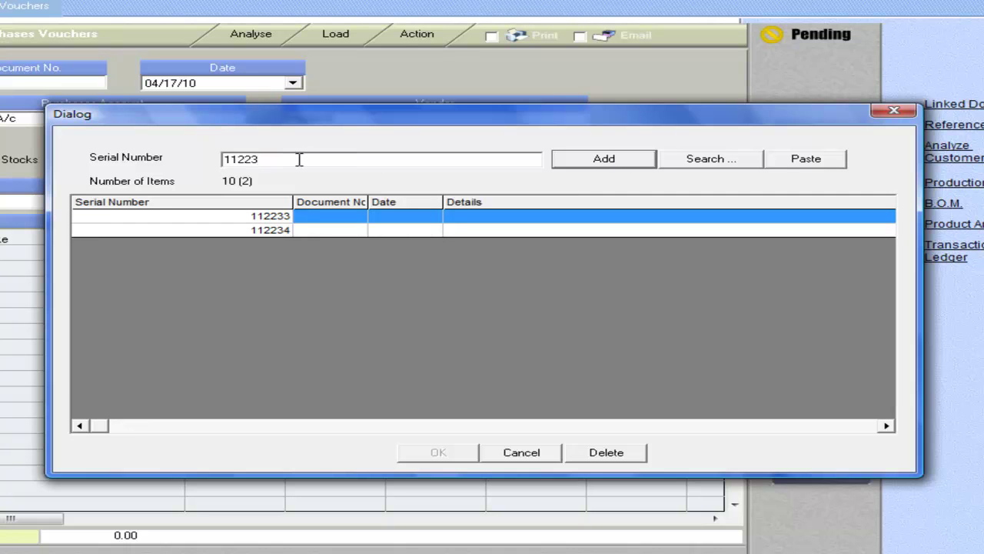
pyautogui.write('5,')
pyautogui.write('8')
pyautogui.click(591, 161)
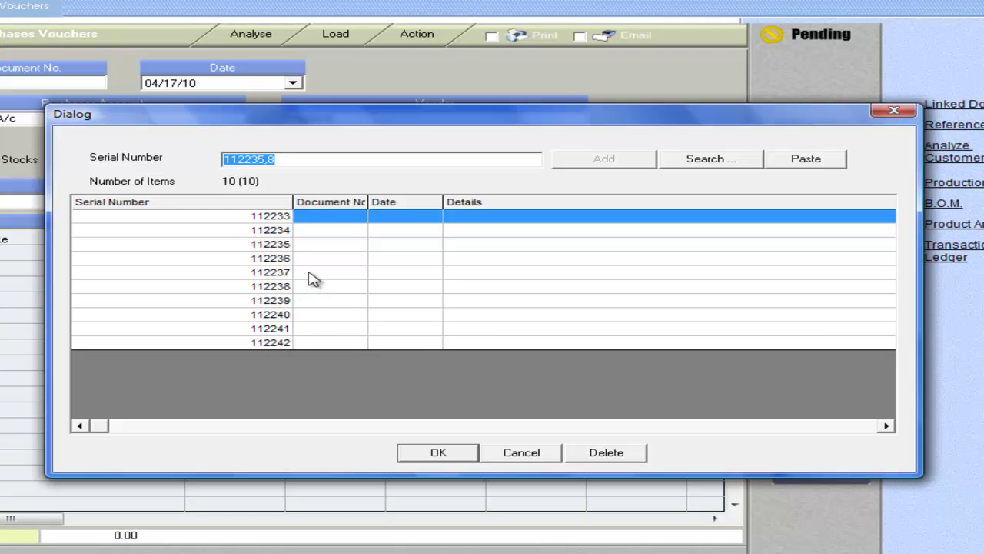
# Replace the serial 112242 entry and confirm the ten serial numbers.
pyautogui.click(266, 343)
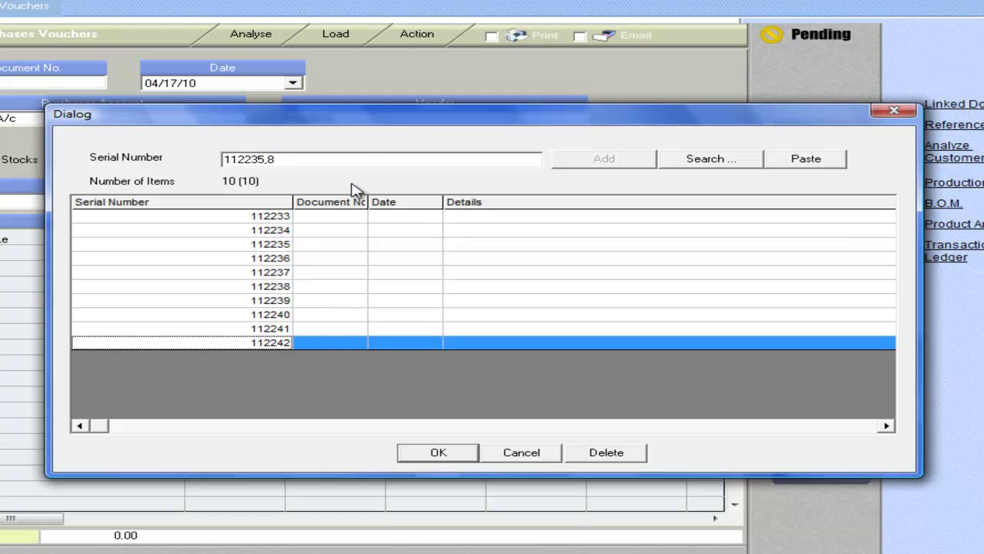
pyautogui.moveTo(389, 130)
pyautogui.mouseDown()
pyautogui.moveTo(604, 138)
pyautogui.moveTo(721, 282)
pyautogui.moveTo(706, 298)
pyautogui.mouseUp()
pyautogui.moveTo(557, 299); pyautogui.dragTo(327, 90)
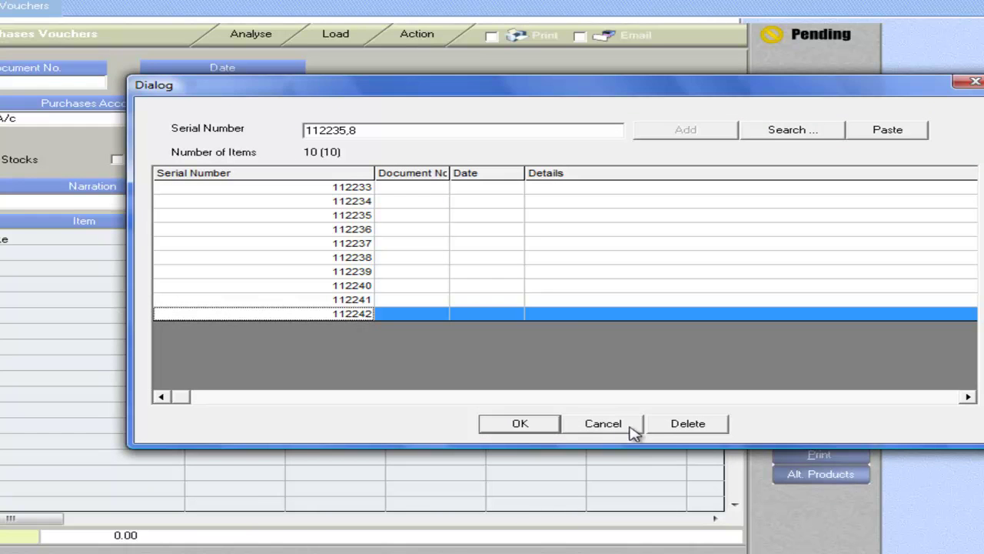
pyautogui.click(686, 426)
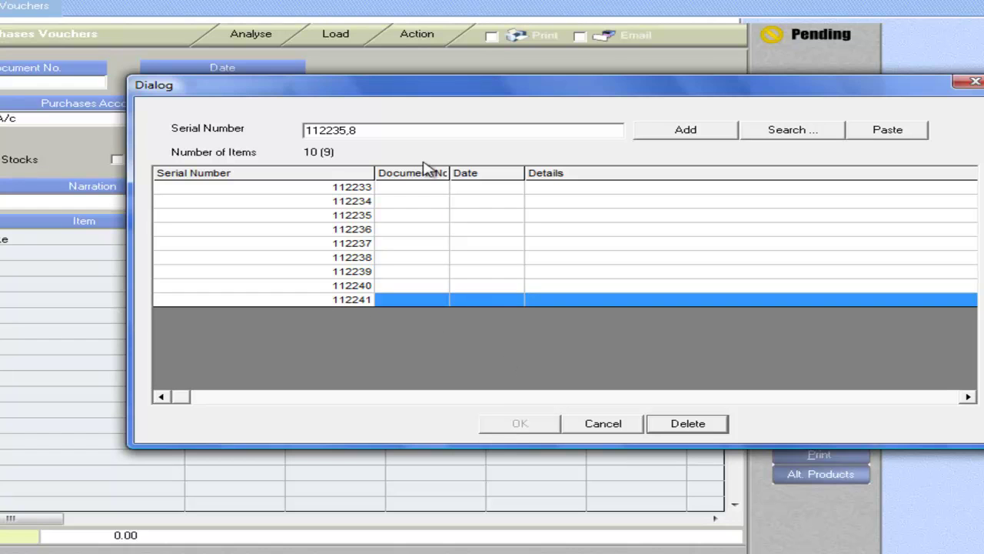
pyautogui.moveTo(376, 132); pyautogui.dragTo(226, 129)
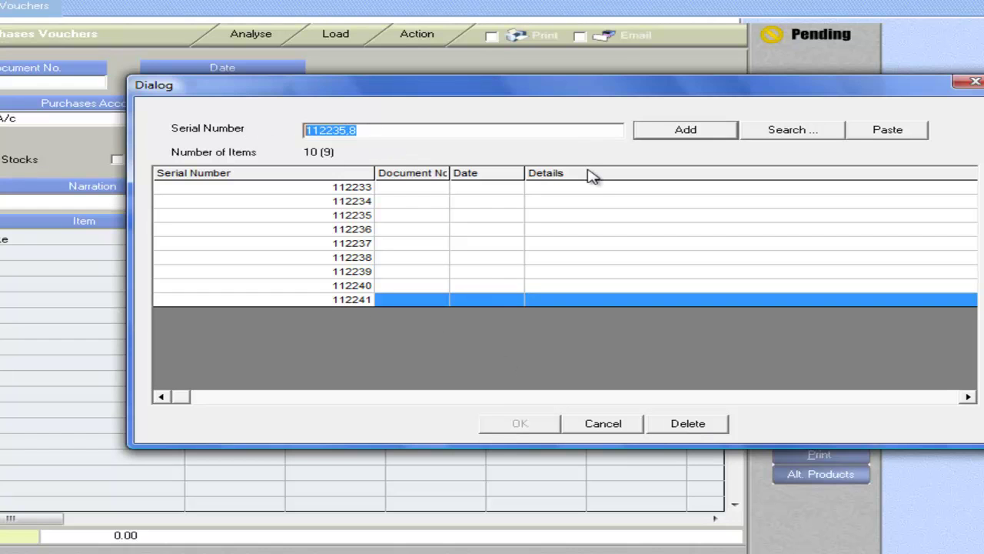
pyautogui.write('112242')
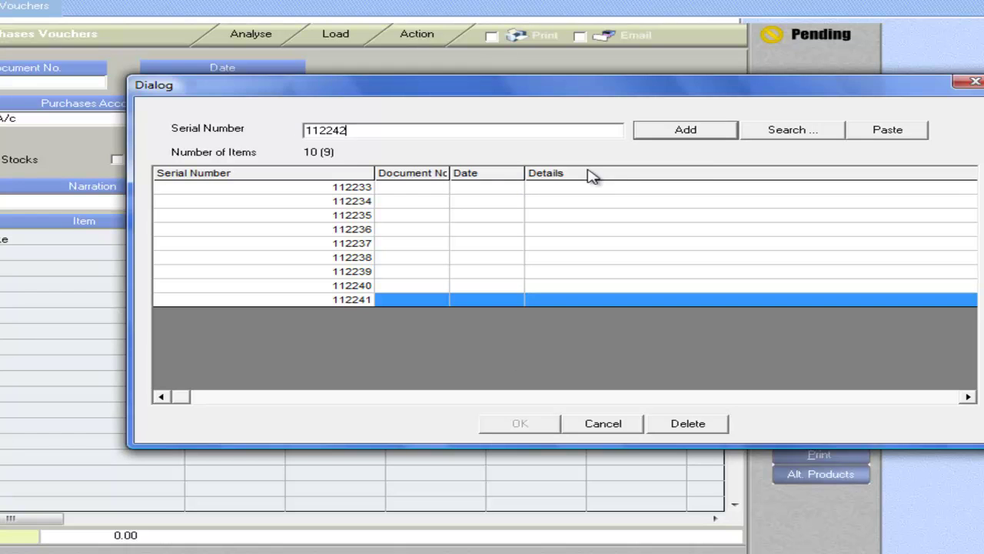
pyautogui.click(688, 131)
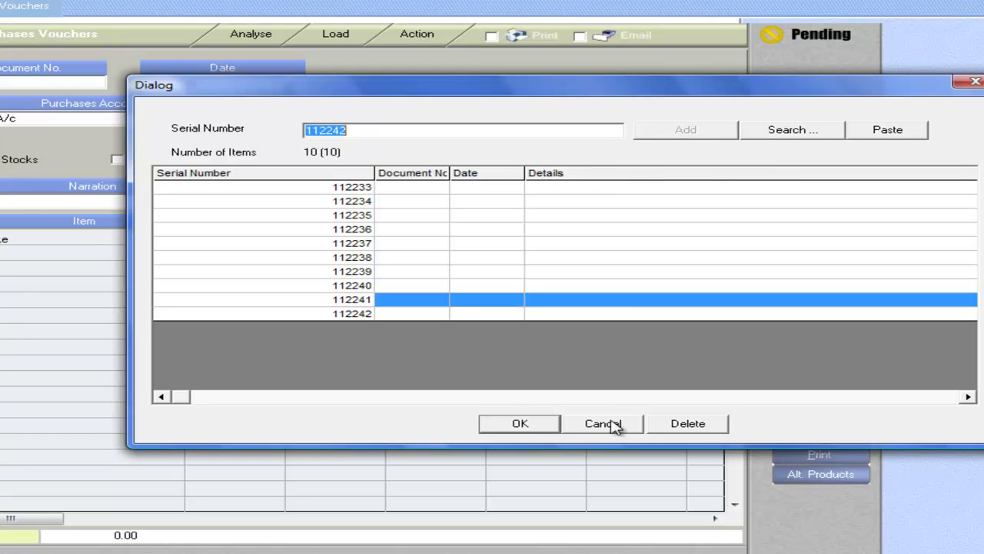
pyautogui.click(521, 424)
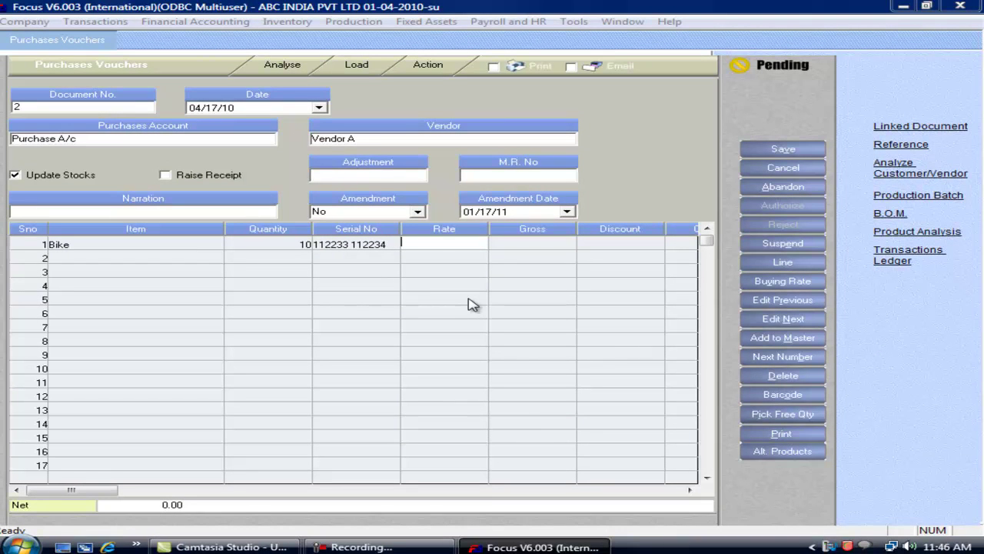
# Set the Bike rate to 1,00,000, then save and close the purchase voucher.
pyautogui.write('1,00,000')
pyautogui.press('Tab')
pyautogui.hotkey('ctrl', 's')
pyautogui.press('Return')
pyautogui.press('Escape')
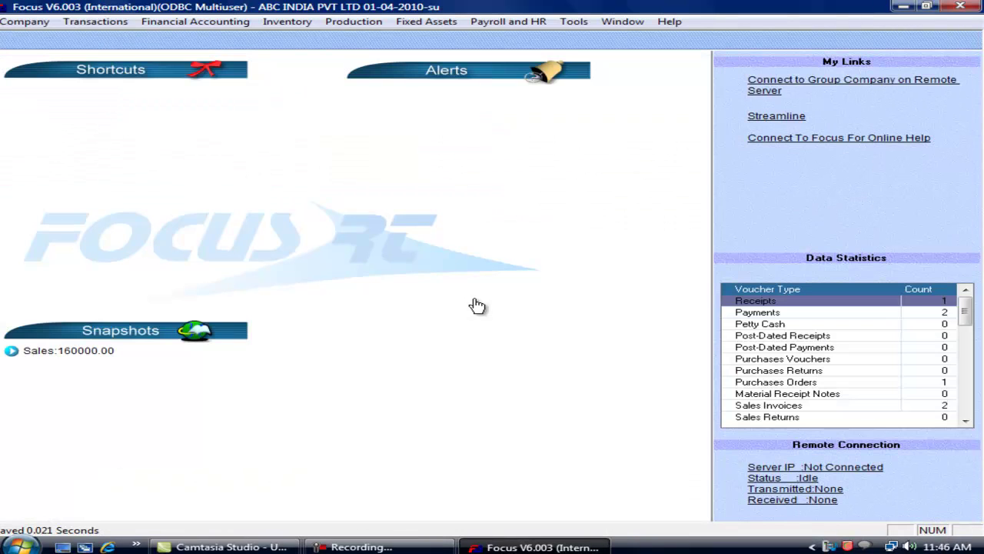
# Start a new sales invoice with Sales A/c (Exports) as the account and Customer A.
pyautogui.hotkey('alt', 't')
pyautogui.press('Down')
pyautogui.press('Down')
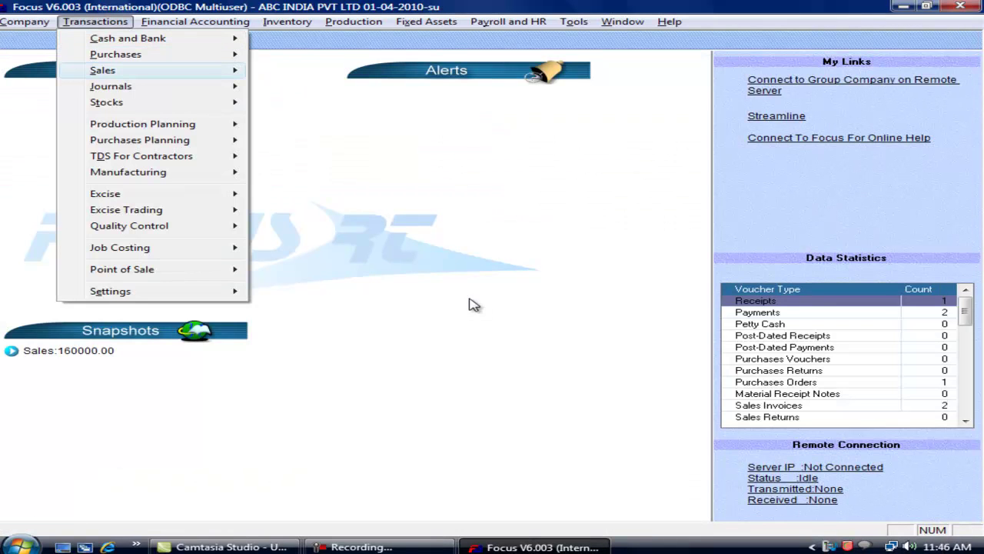
pyautogui.press('Right')
pyautogui.press('Return')
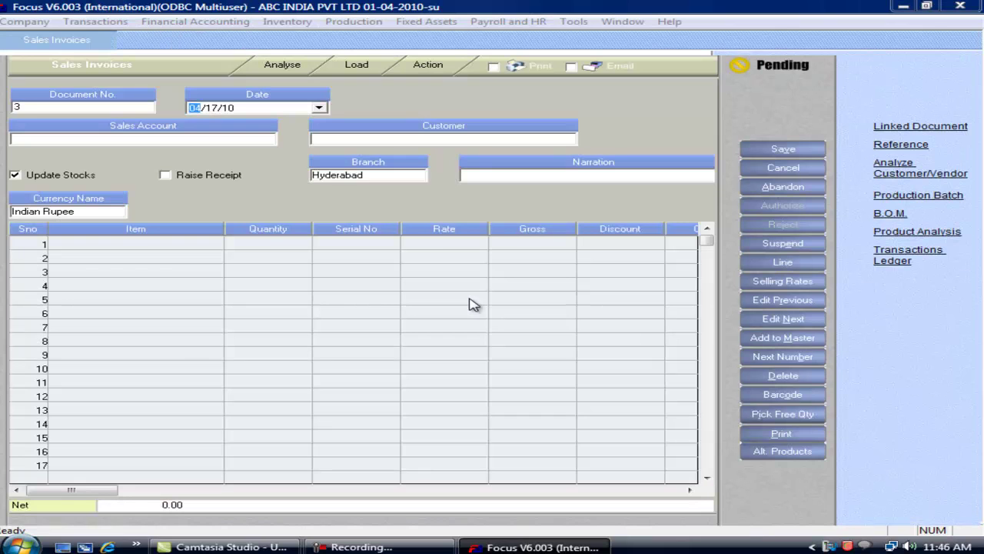
pyautogui.press('Return')
pyautogui.write('sa')
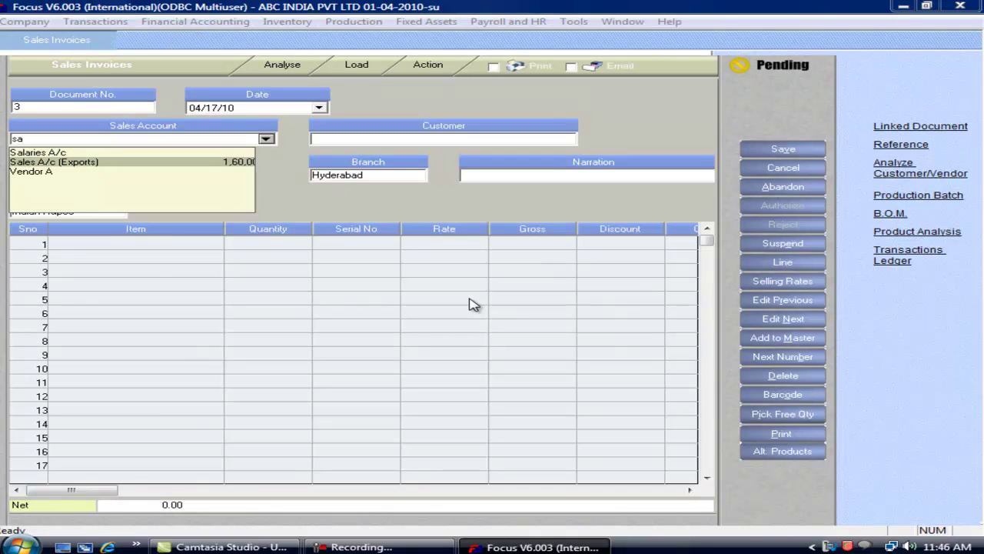
pyautogui.press('Up')
pyautogui.press('Return')
pyautogui.write('c')
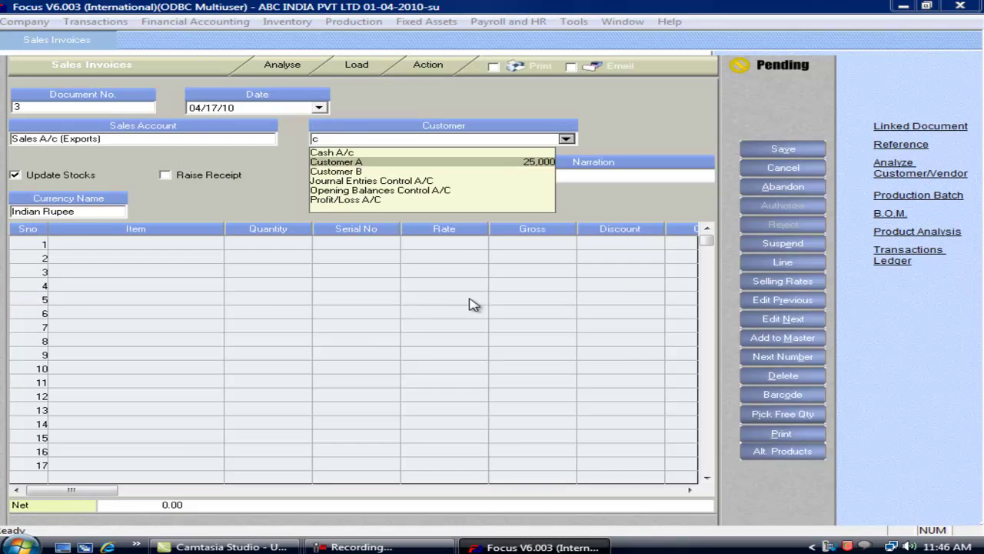
pyautogui.press('Return')
# Add one Bike on row 1 and assign it serial number 112235.
pyautogui.click(161, 242)
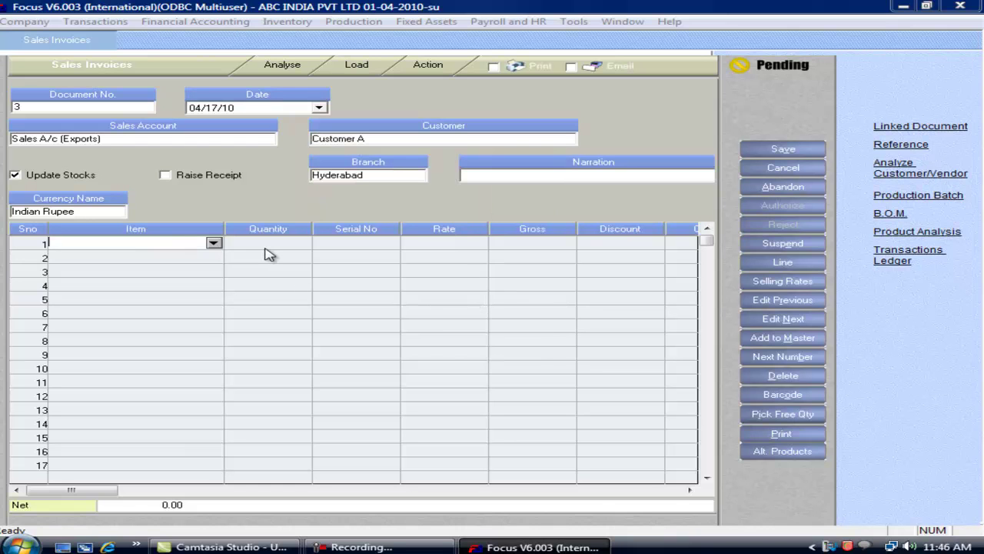
pyautogui.write('b')
pyautogui.press('Return')
pyautogui.write('1')
pyautogui.press('Return')
pyautogui.click(683, 175)
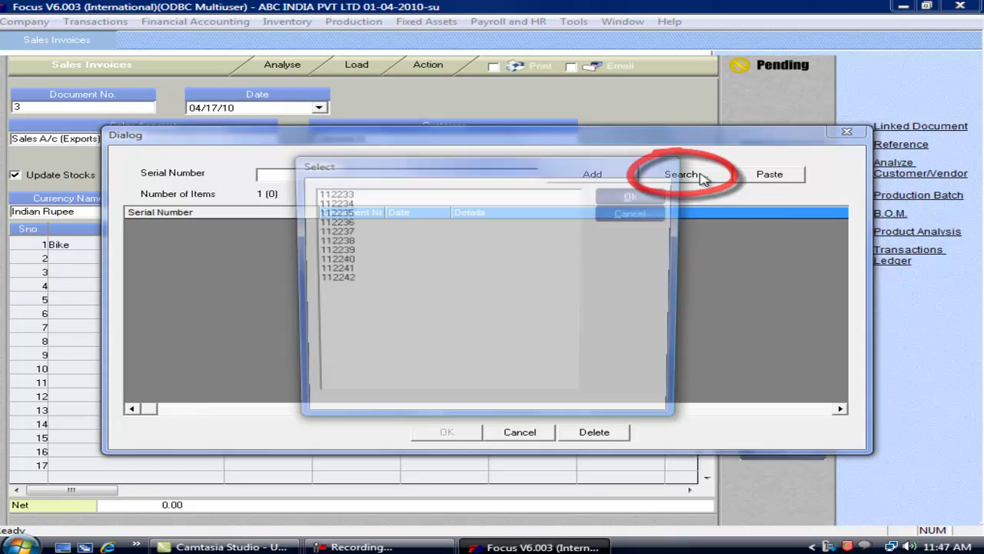
pyautogui.click(351, 214)
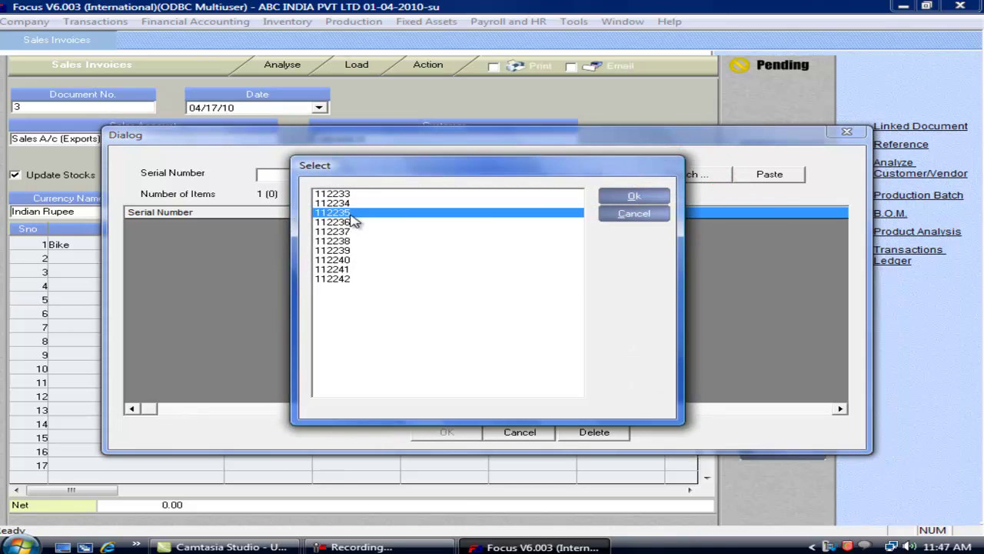
pyautogui.click(627, 197)
pyautogui.click(446, 433)
pyautogui.write('11')
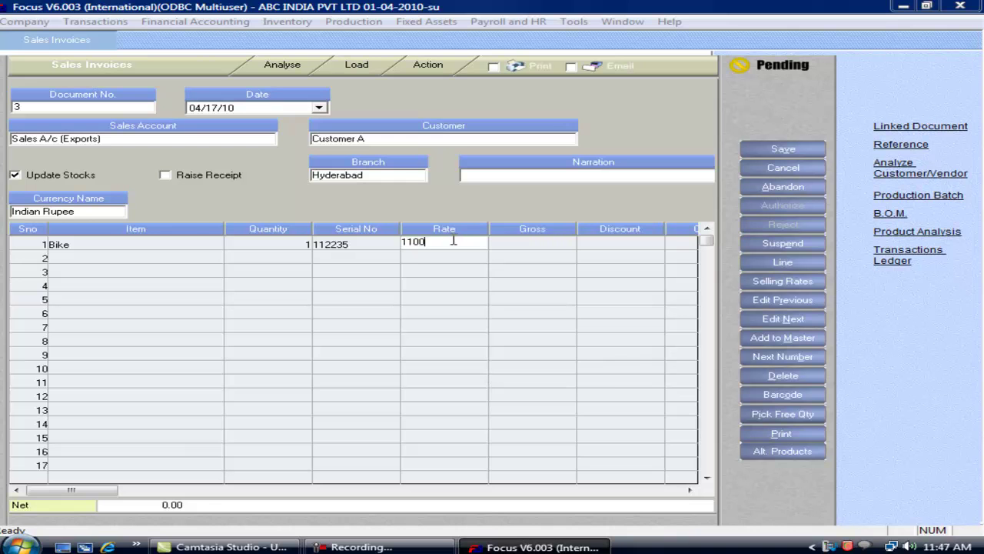
# Set the rate to 110000 and save the invoice past the bill-wise adjustment.
pyautogui.write('00')
pyautogui.press('Tab')
pyautogui.click(775, 152)
pyautogui.click(852, 218)
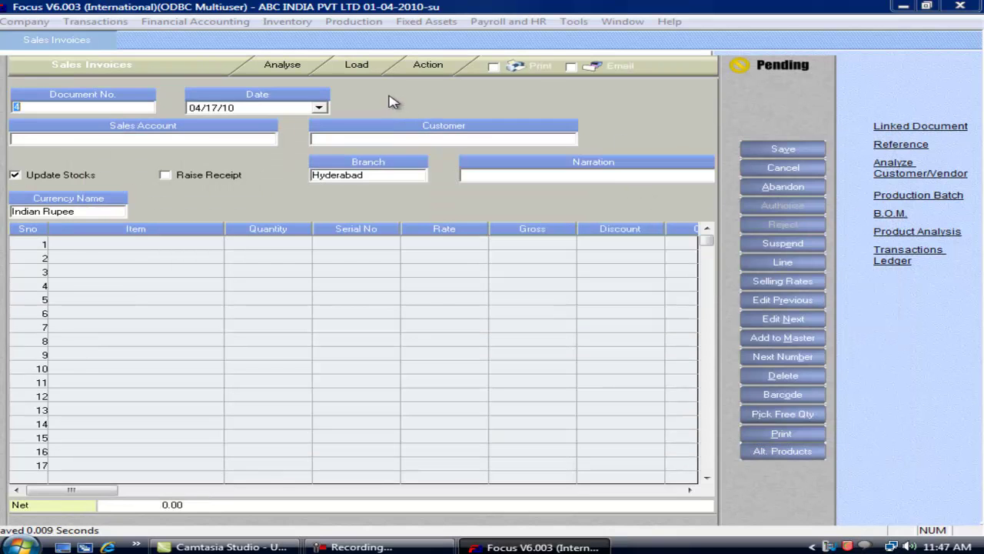
# Close the sales invoice and run the RMA-wise Stock Analysis report for Bike.
pyautogui.press('Escape')
pyautogui.click(289, 21)
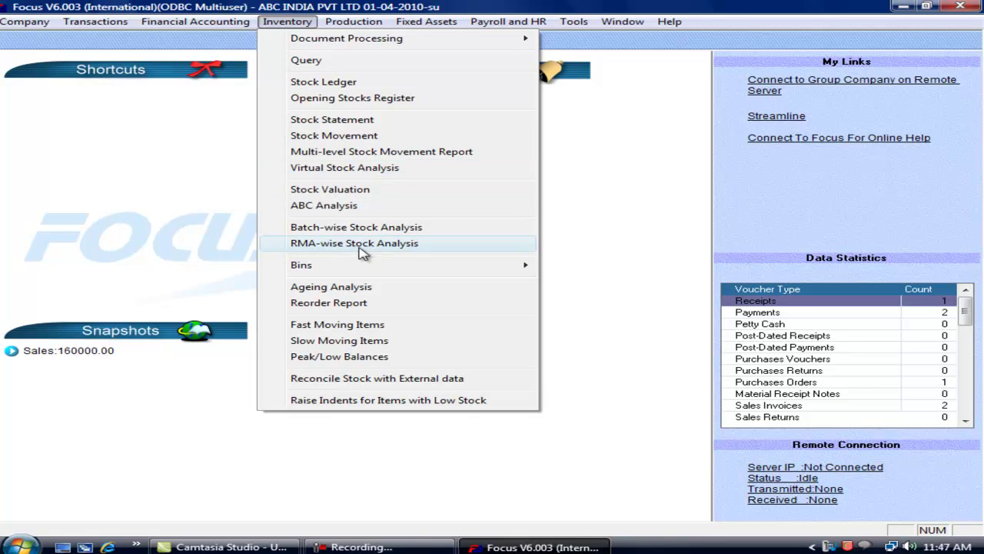
pyautogui.click(372, 244)
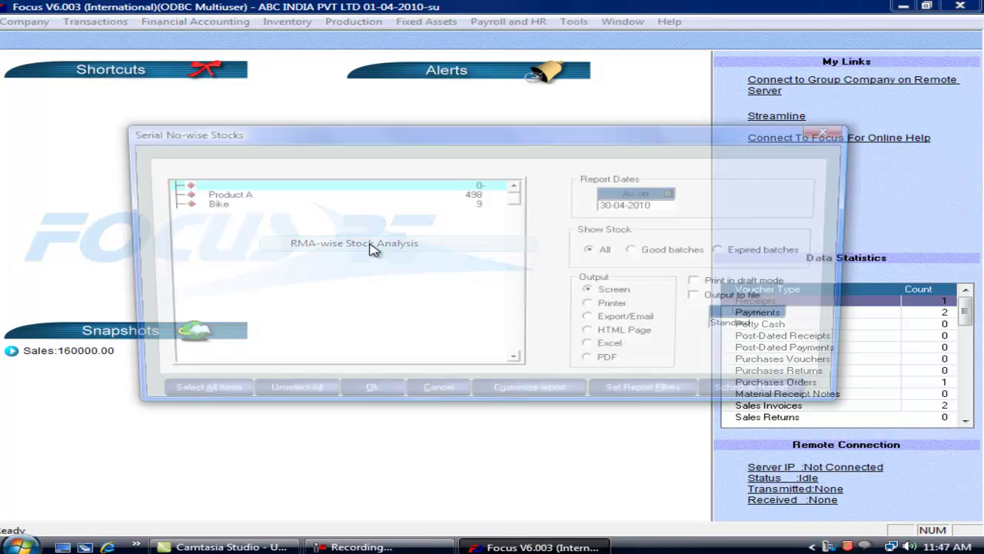
pyautogui.click(218, 205)
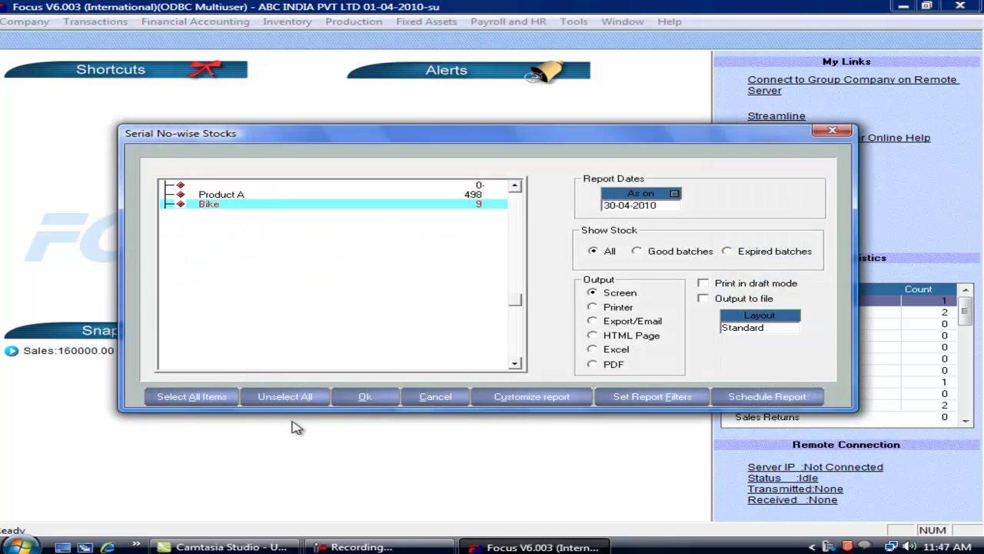
pyautogui.click(365, 396)
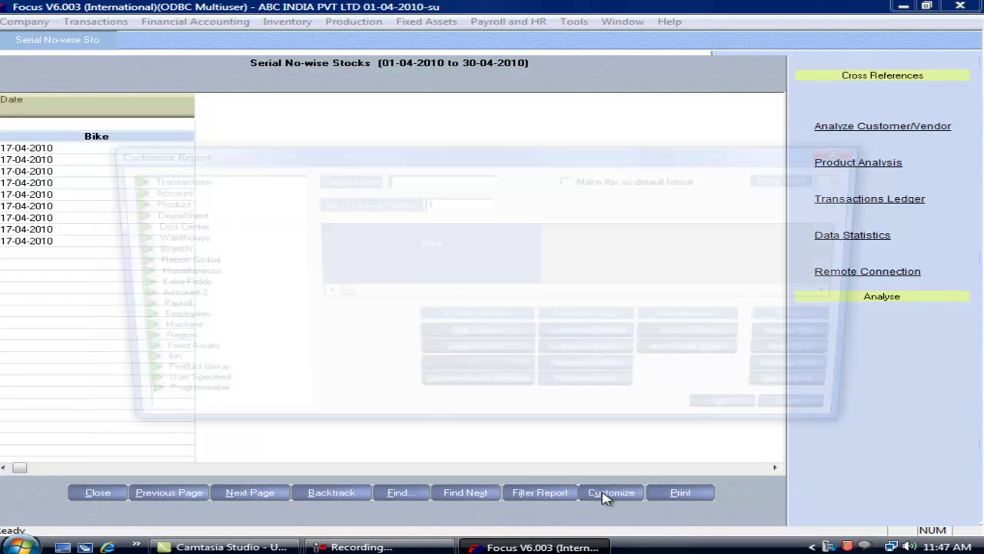
# Customize the report to add Batch Number, Quantity, Rate, Value, Expiry Date columns and remove Date.
pyautogui.click(607, 496)
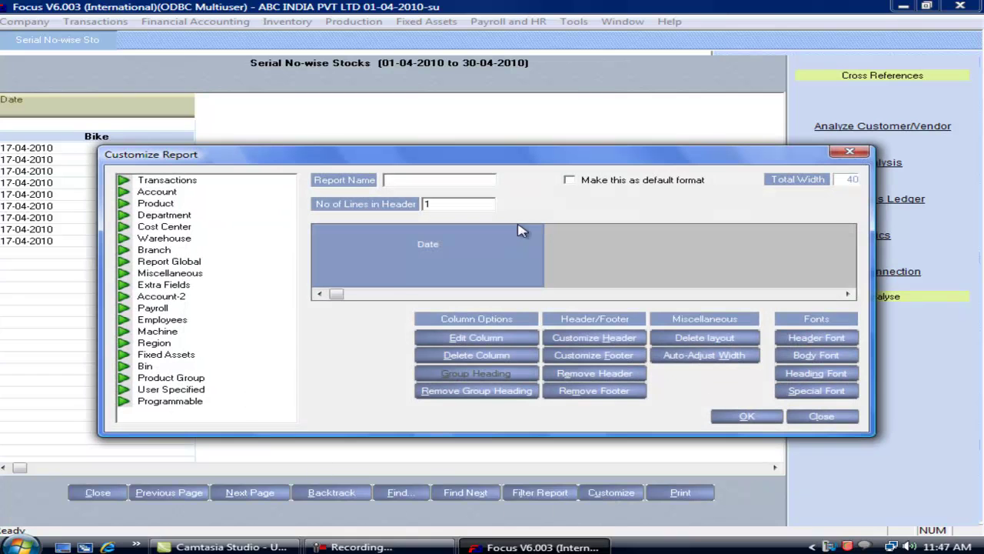
pyautogui.doubleClick(162, 389)
pyautogui.doubleClick(189, 355)
pyautogui.doubleClick(176, 366)
pyautogui.click(165, 378)
pyautogui.doubleClick(168, 389)
pyautogui.doubleClick(181, 400)
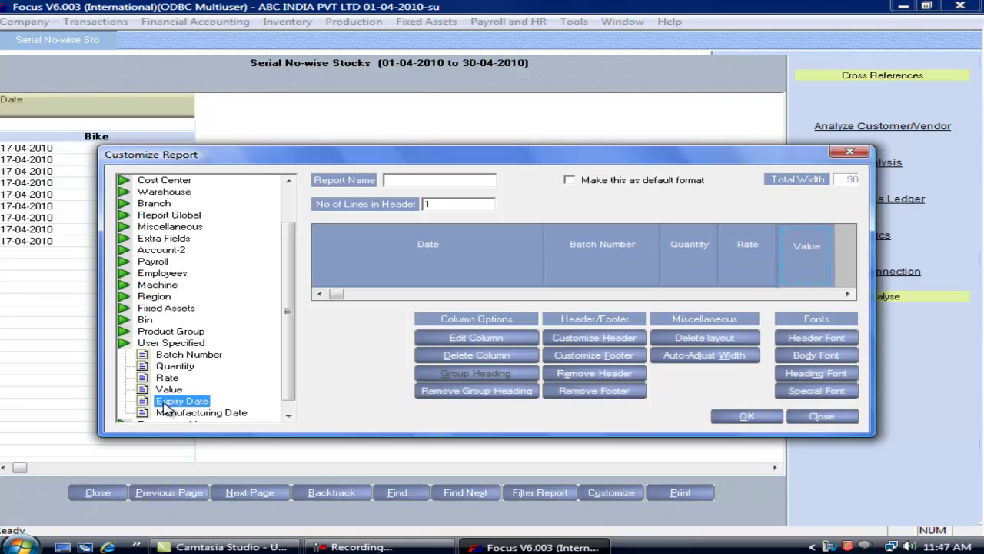
pyautogui.click(425, 267)
pyautogui.click(469, 355)
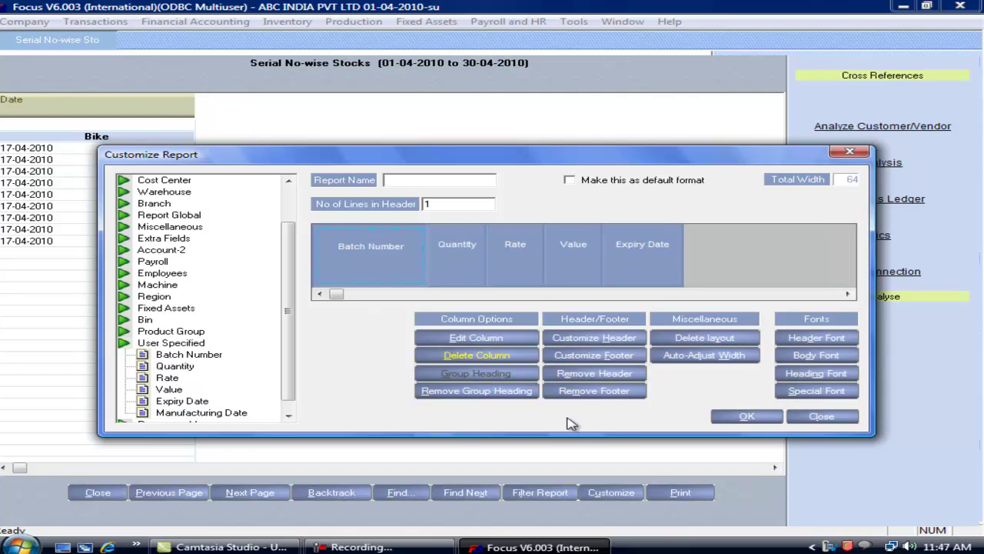
pyautogui.click(729, 415)
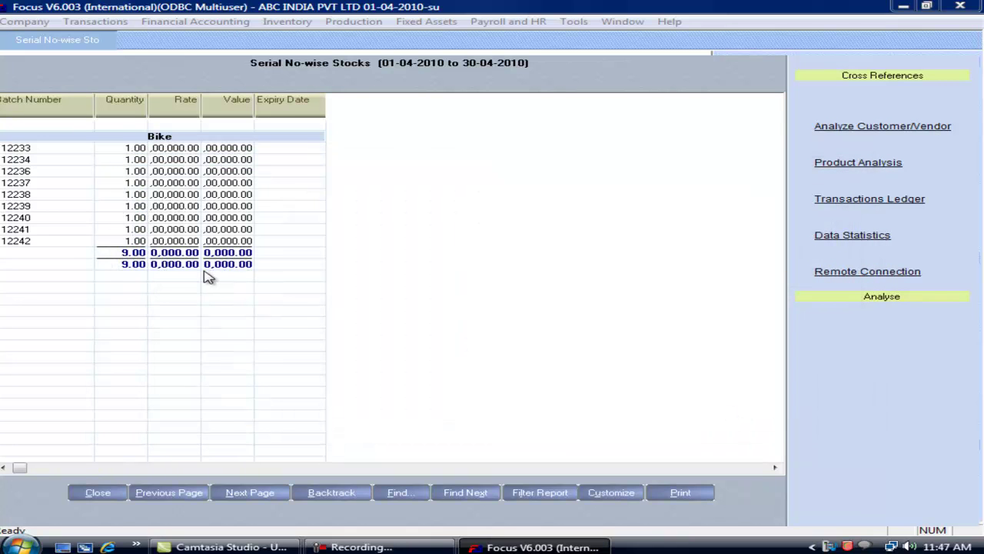
pyautogui.click(131, 253)
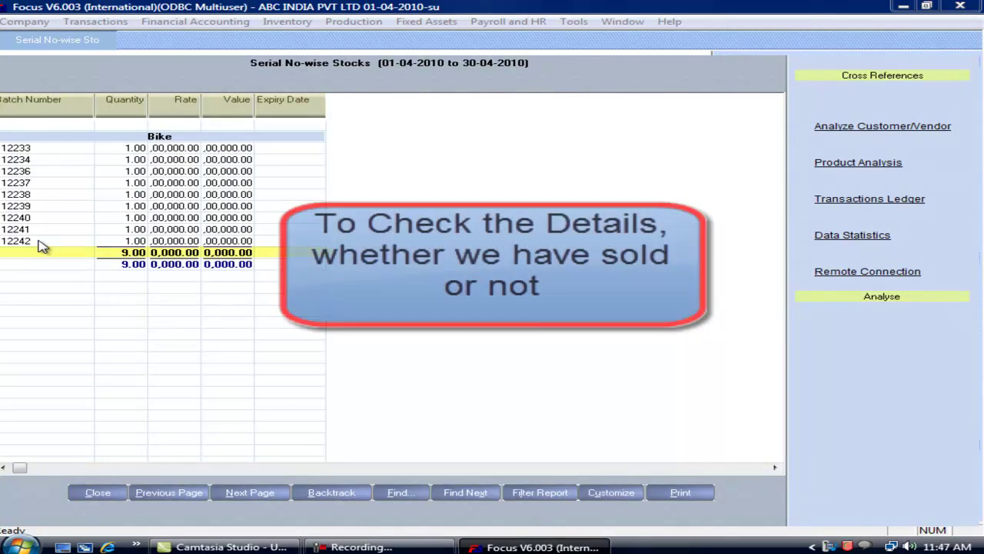
# Close the stock report and open the Sales Book for Sales A/c (Exports).
pyautogui.press('Escape')
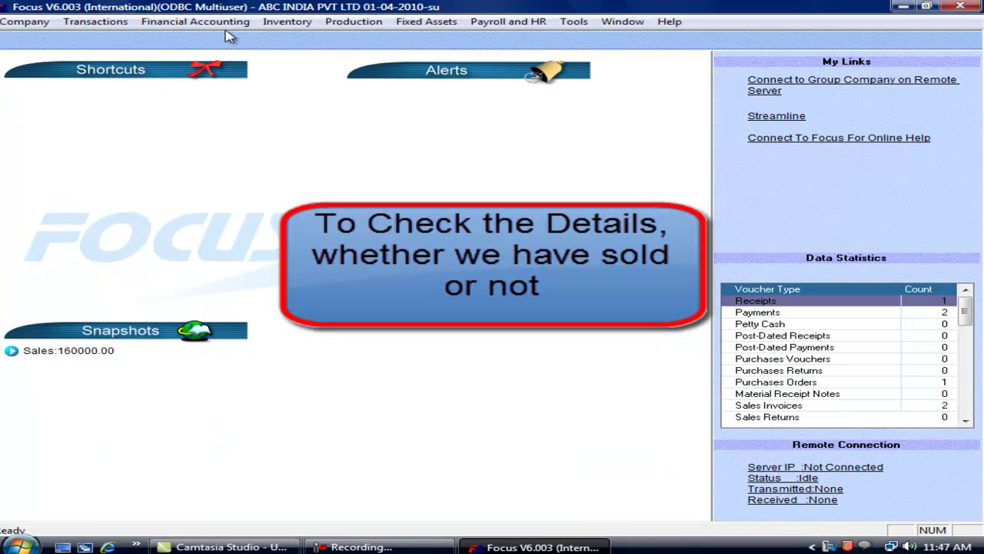
pyautogui.click(198, 23)
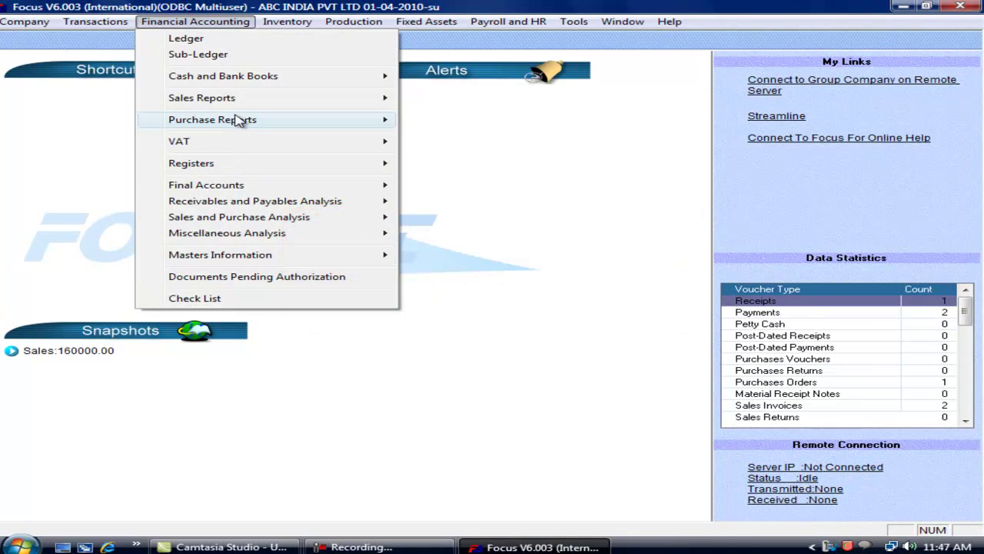
pyautogui.moveTo(250, 108)
pyautogui.click(460, 98)
pyautogui.write('sa')
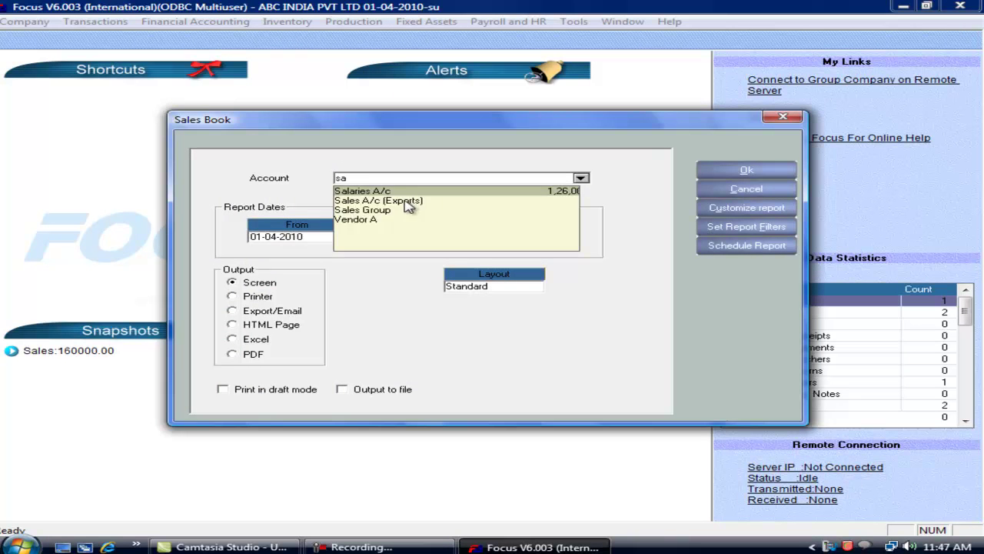
pyautogui.click(409, 201)
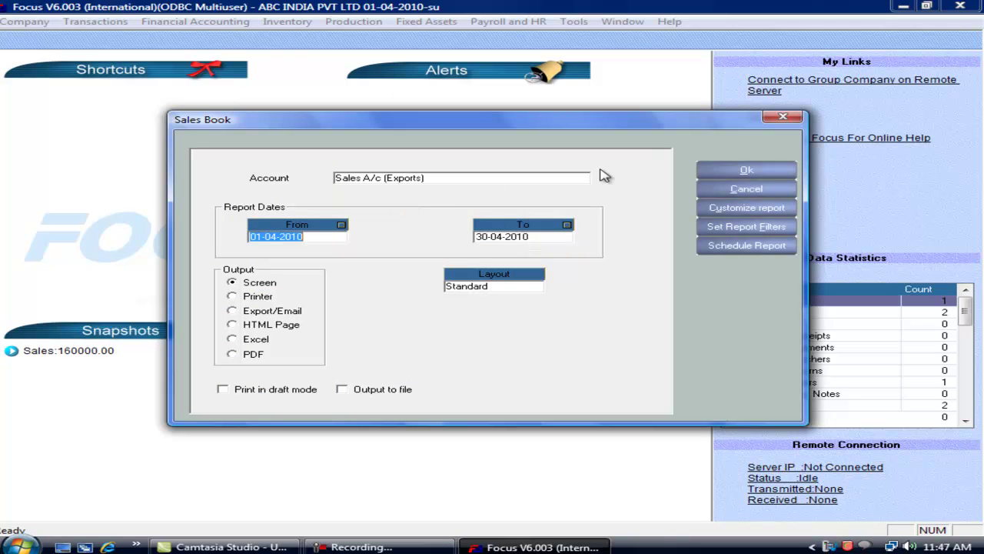
# Open the report filter settings, enable the advanced filter, and browse the Transactions fields.
pyautogui.click(736, 227)
pyautogui.click(296, 322)
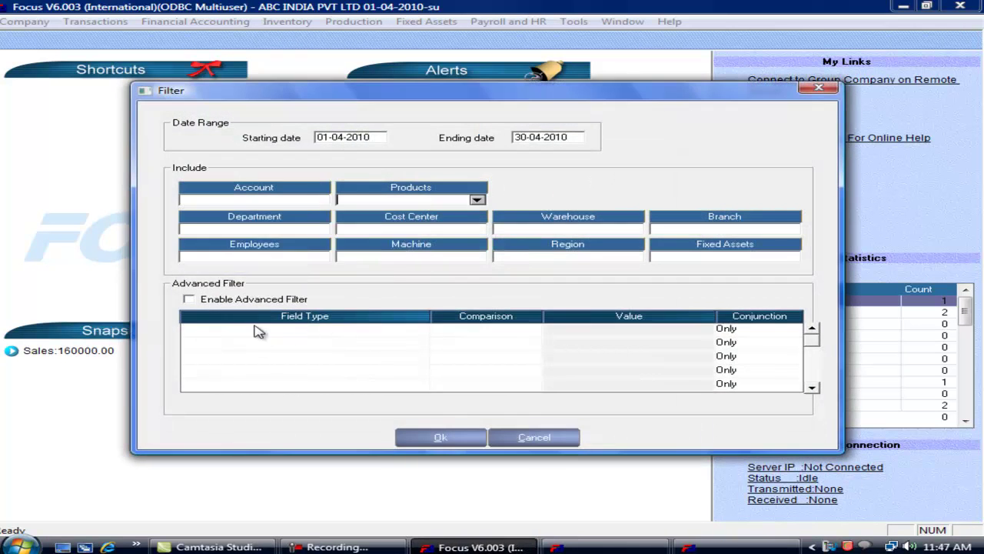
pyautogui.click(189, 299)
pyautogui.click(238, 329)
pyautogui.click(231, 345)
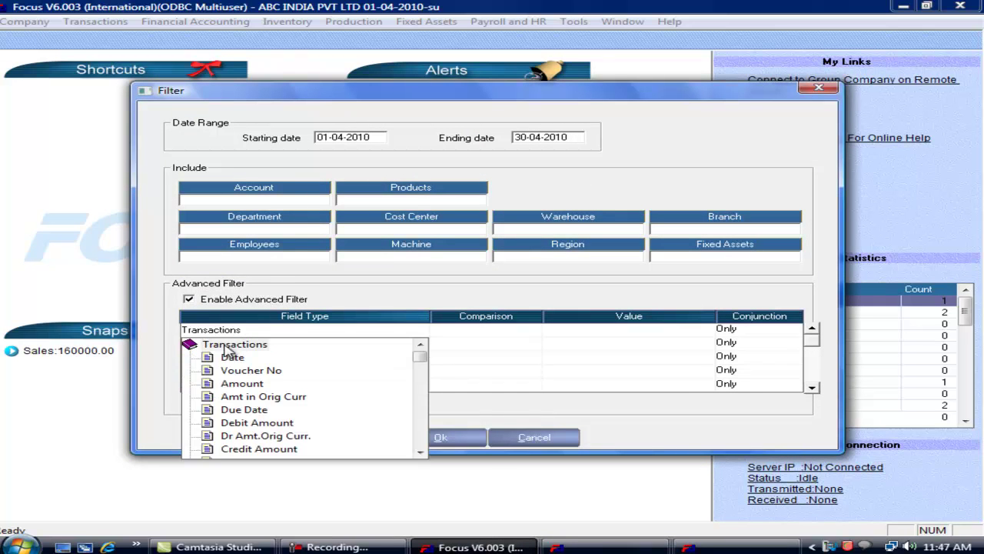
pyautogui.click(235, 344)
pyautogui.click(258, 345)
pyautogui.click(240, 358)
# Draft an RMA Equal to filter condition, then exit the filter and Sales Book dialogs.
pyautogui.scroll(-2, 281, 363)
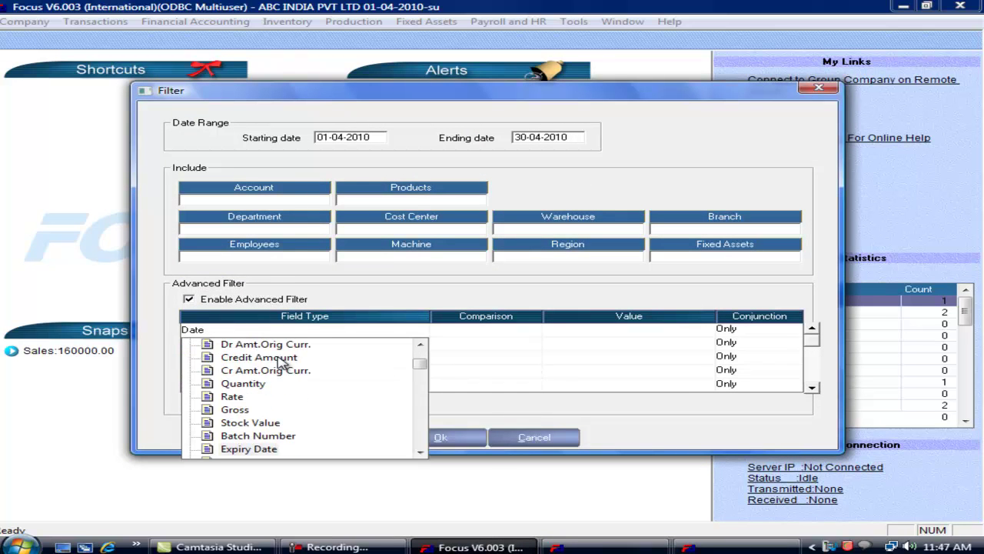
pyautogui.scroll(-8, 296, 402)
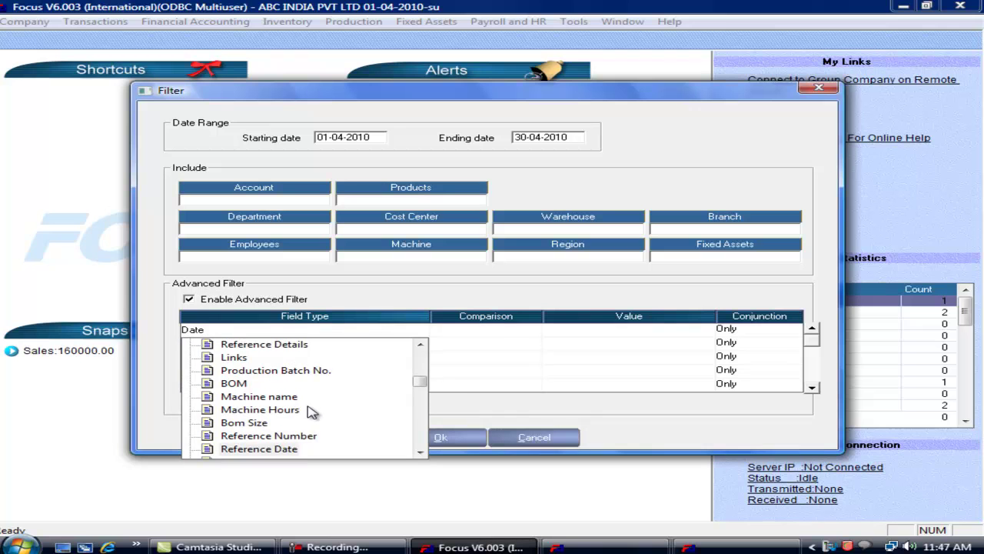
pyautogui.scroll(-5, 315, 420)
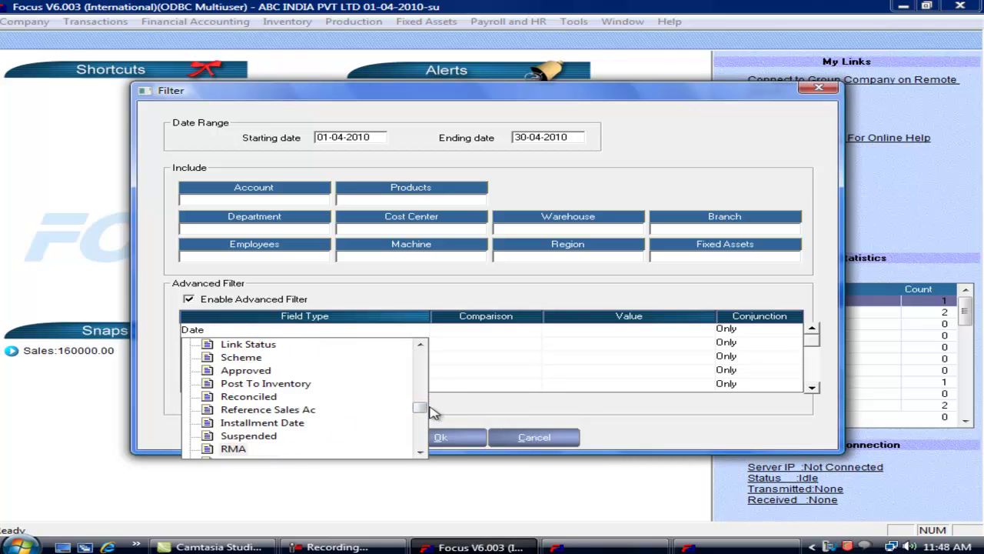
pyautogui.click(248, 436)
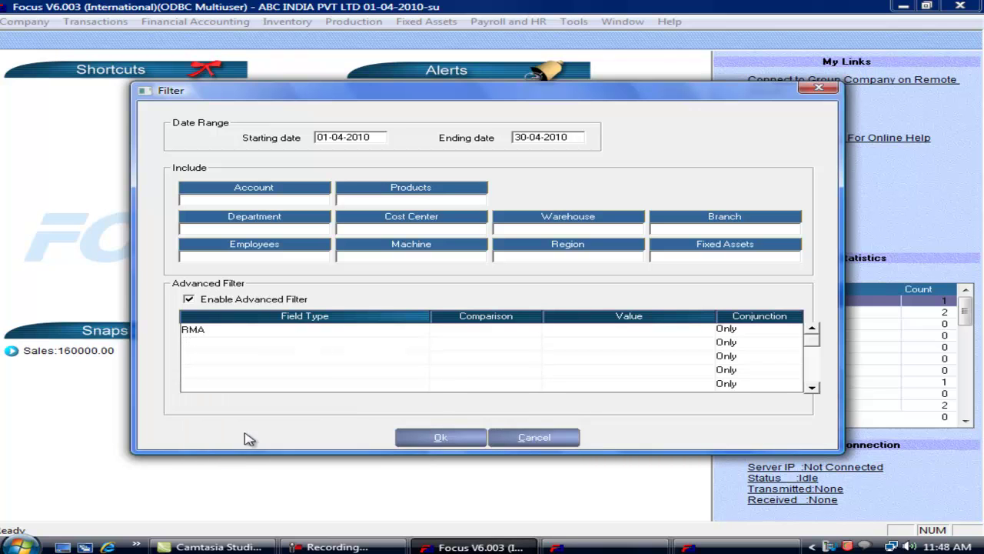
pyautogui.click(469, 331)
pyautogui.click(469, 331)
pyautogui.click(462, 354)
pyautogui.press('Escape')
pyautogui.press('Escape')
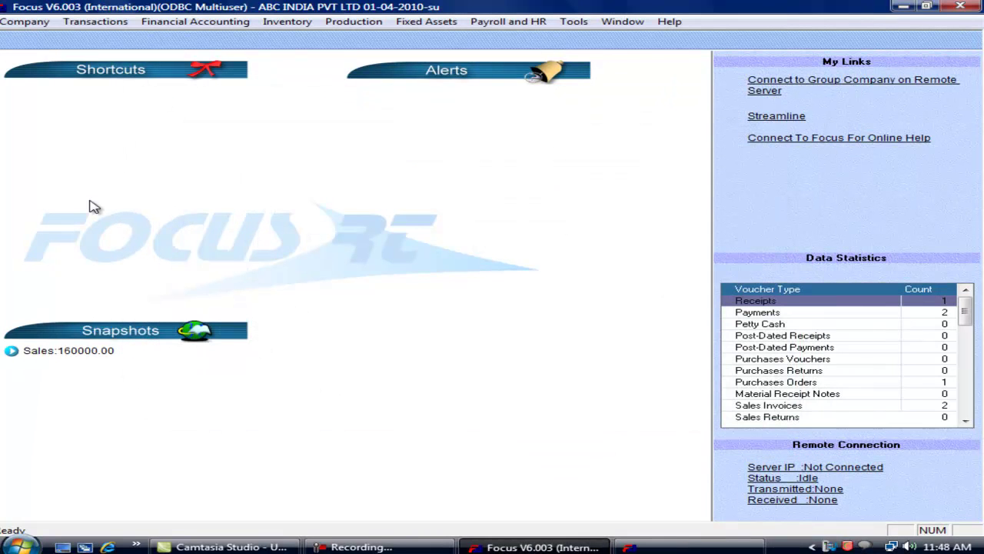
# Open the company preferences on the Inventory settings showing RMA Support on with size 6.
pyautogui.click(38, 21)
pyautogui.click(66, 218)
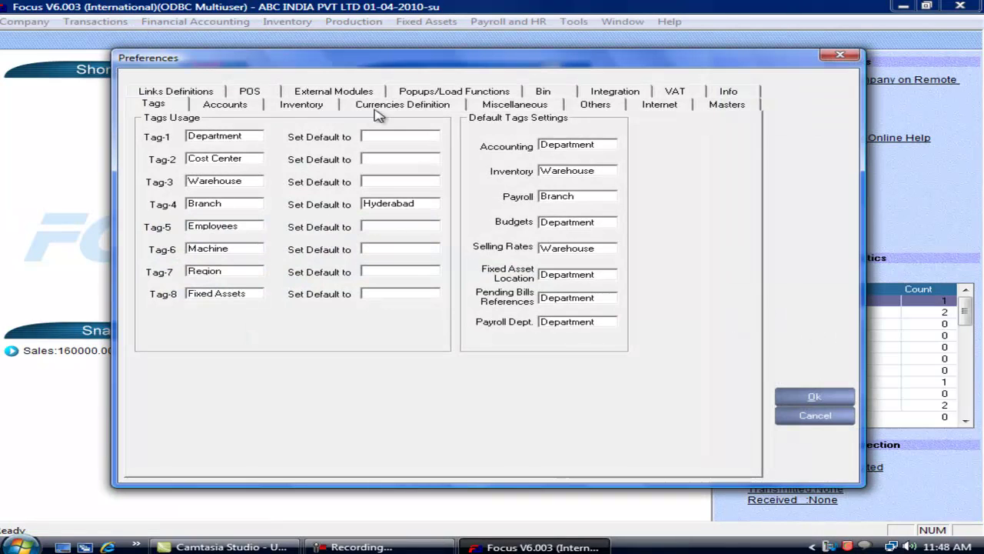
pyautogui.click(314, 106)
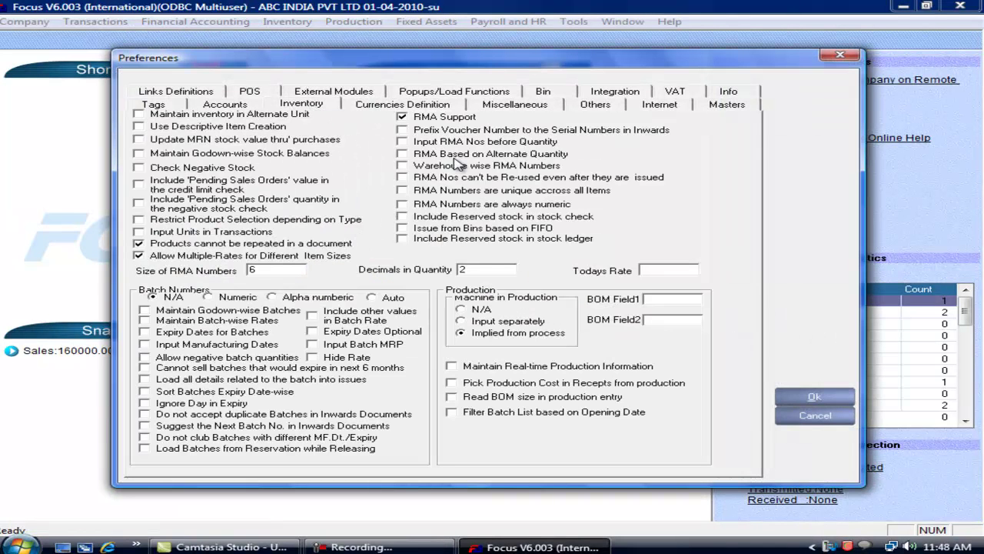